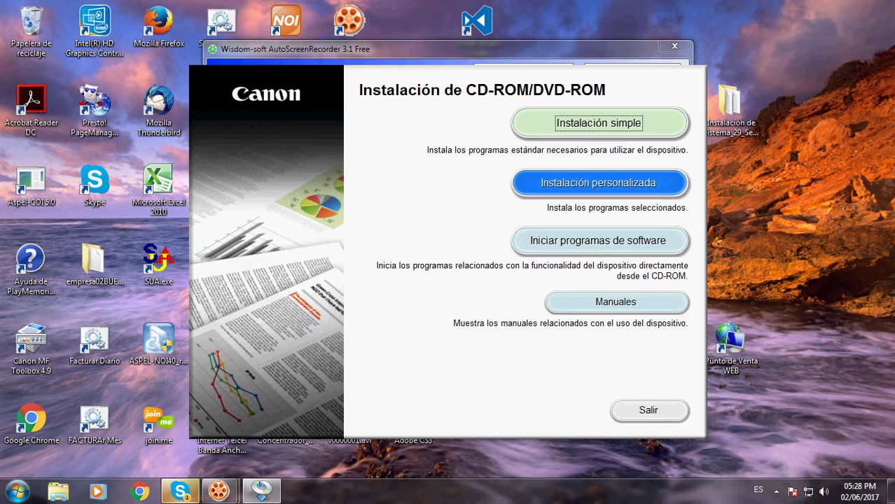
Step: Choose the custom installation and set the connection type to Conexión de red
click(599, 183)
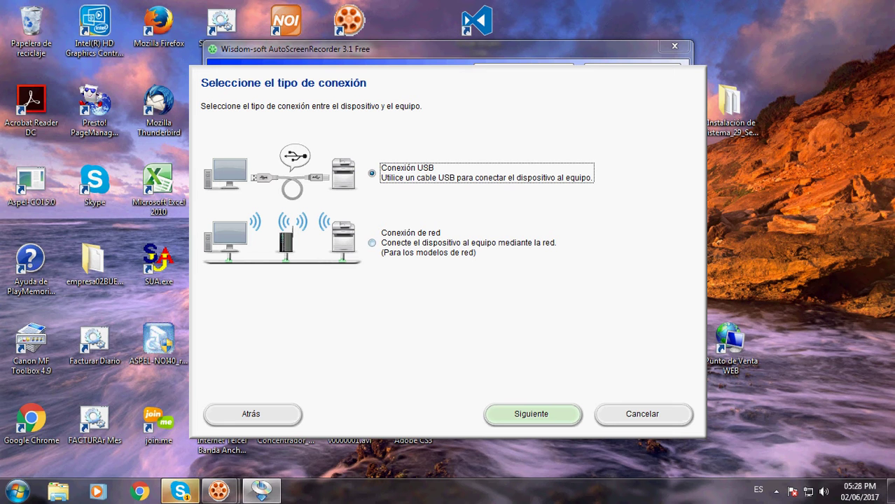
click(372, 243)
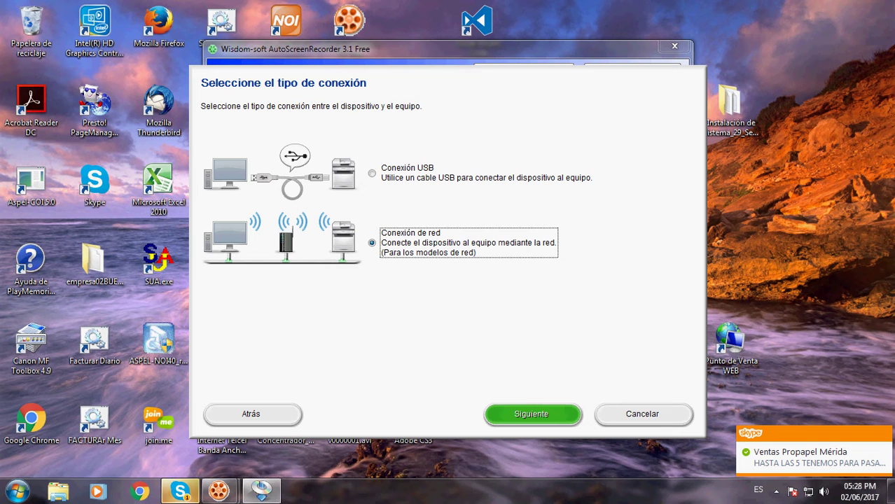
click(531, 414)
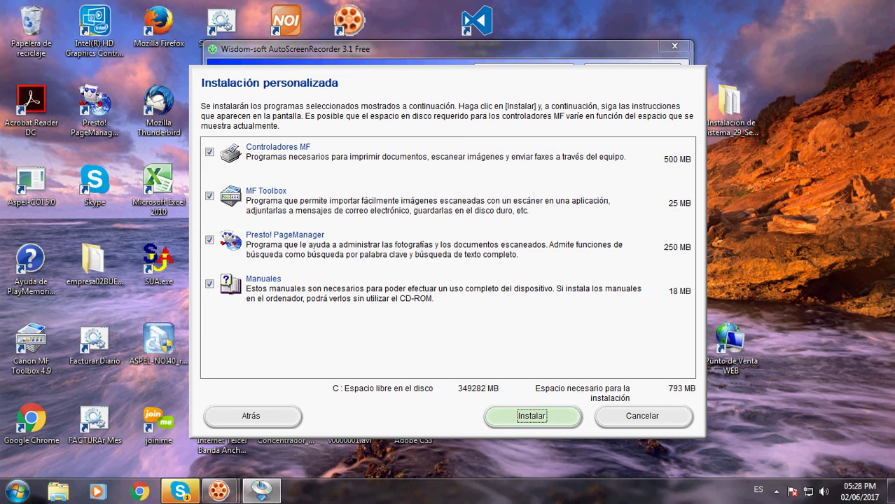
Step: Exclude Manuales from the programs to install, start the installation and accept the license agreement
click(210, 284)
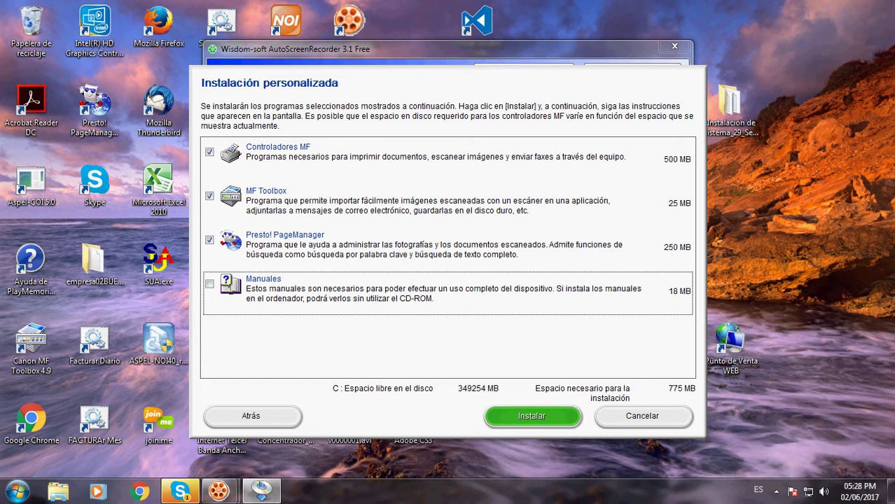
click(533, 416)
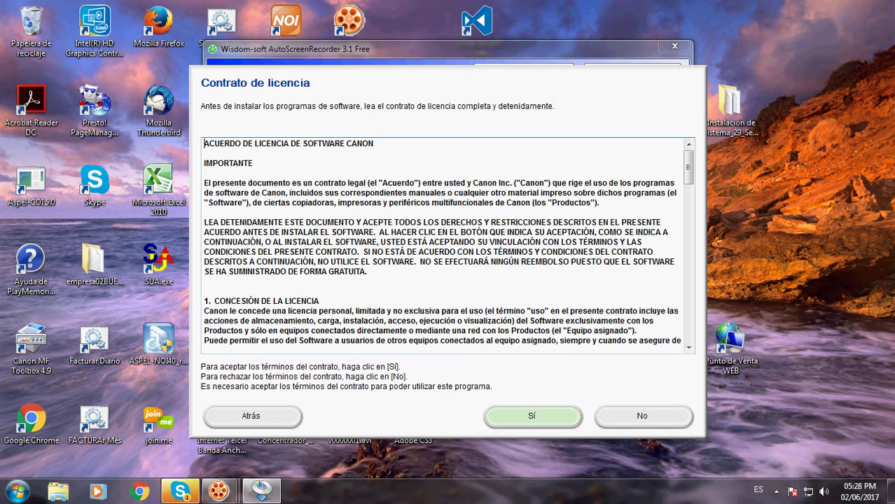
click(532, 416)
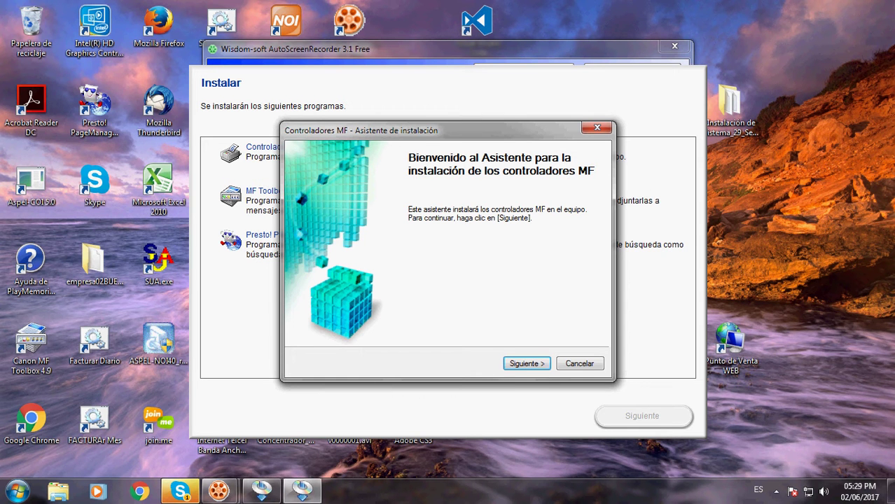
Step: Begin the MF drivers wizard, allow the Windows firewall change and choose the D1300 Series device as the target
key(Return)
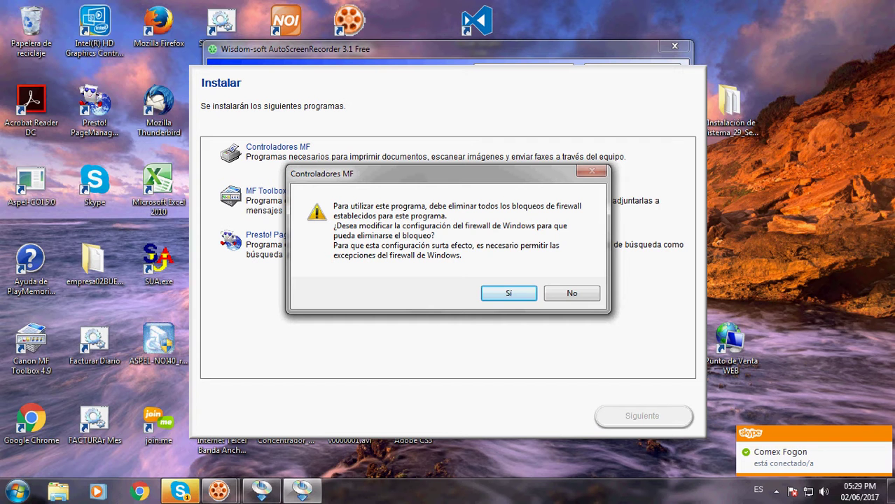
key(Return)
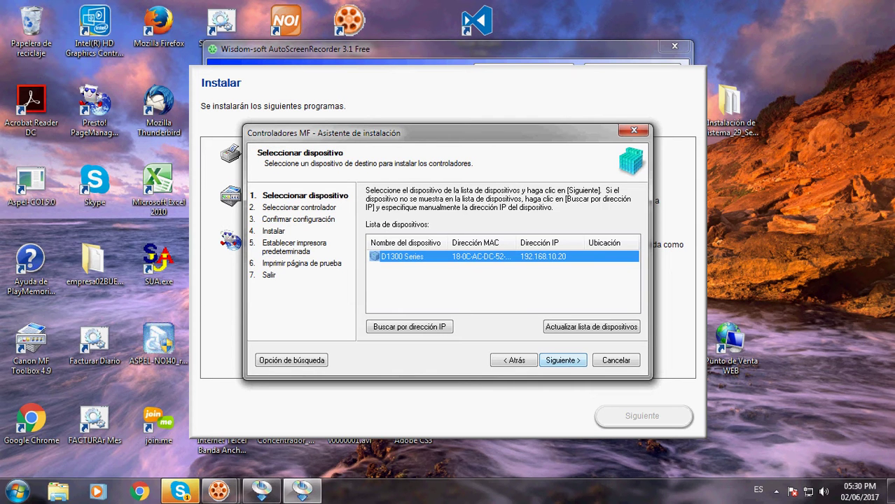
key(Return)
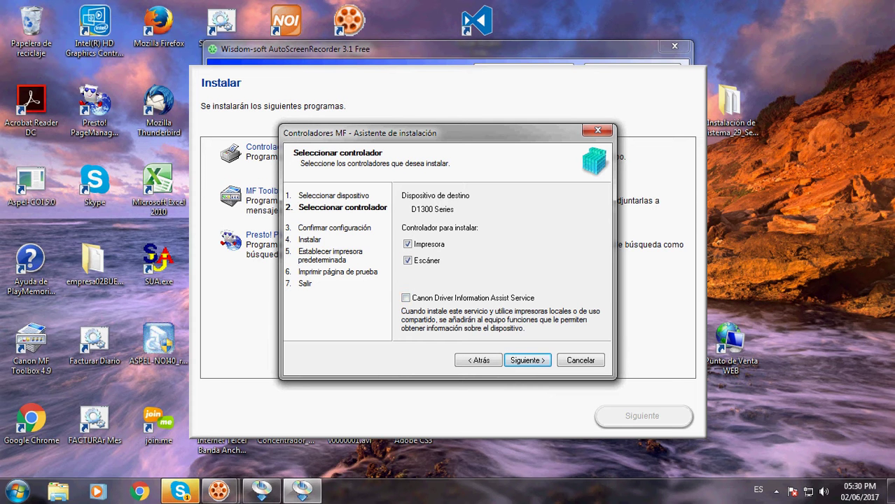
Step: Accept the Impresora and Escáner drivers with both UFRII LT and UFRII LT XPS versions, keeping the default printer names and no sharing
key(Return)
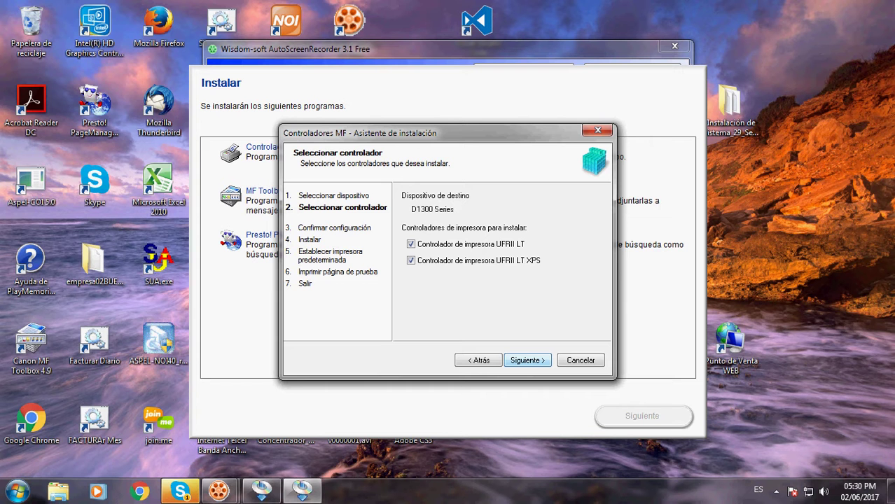
key(Return)
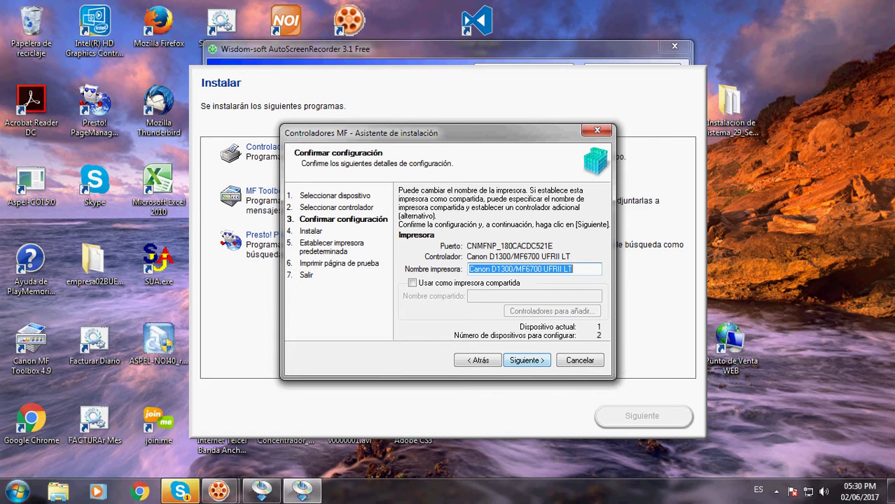
key(Return)
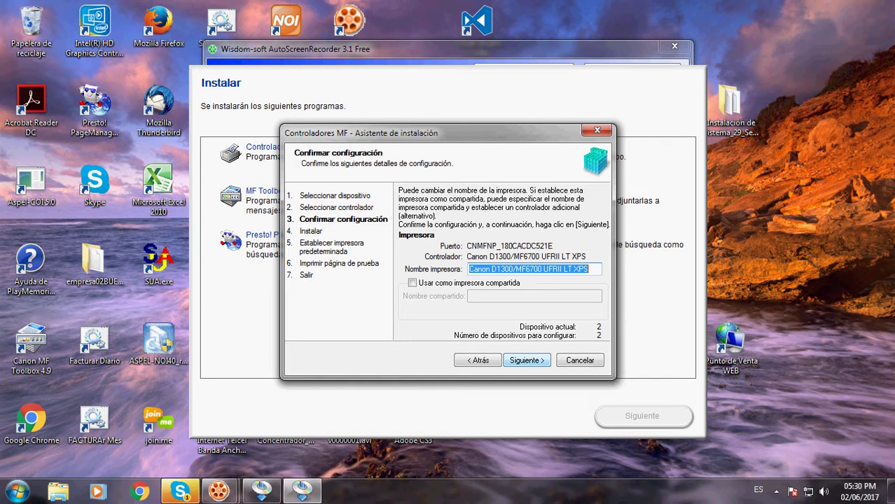
key(Return)
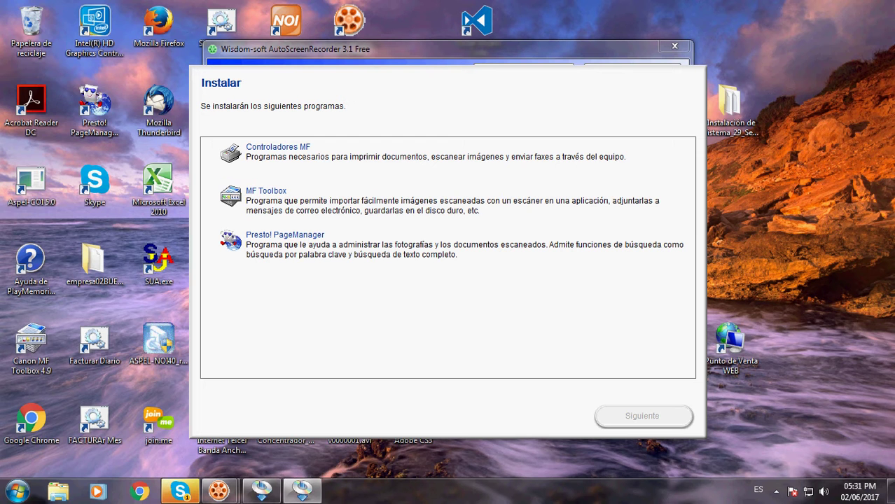
Step: Bring the MF drivers wizard back to the front and start installing the listed drivers
mouse_move(306, 495)
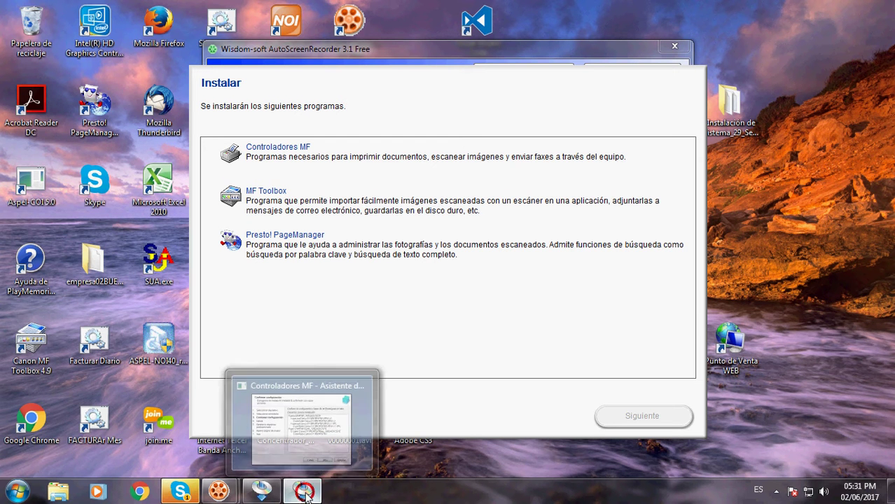
click(344, 427)
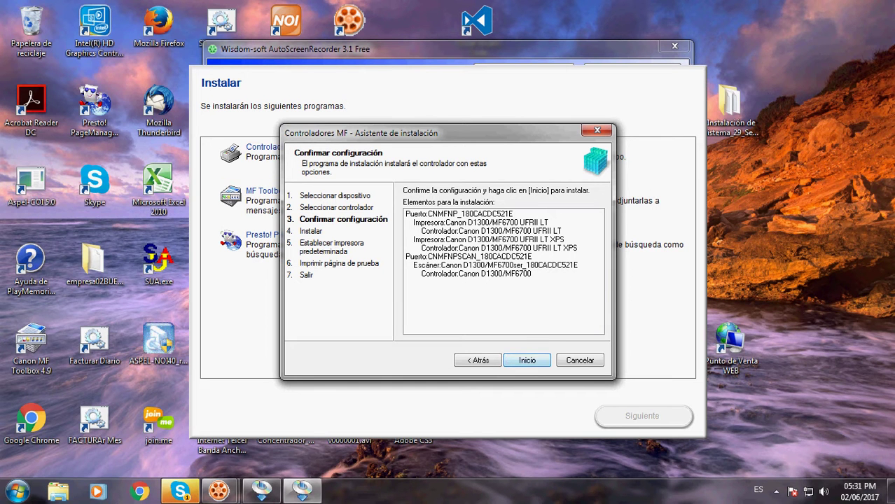
click(528, 360)
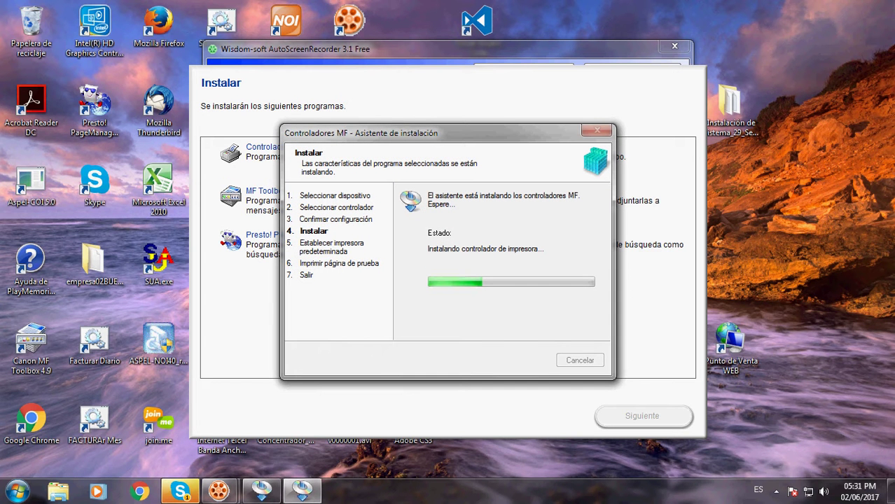
click(301, 496)
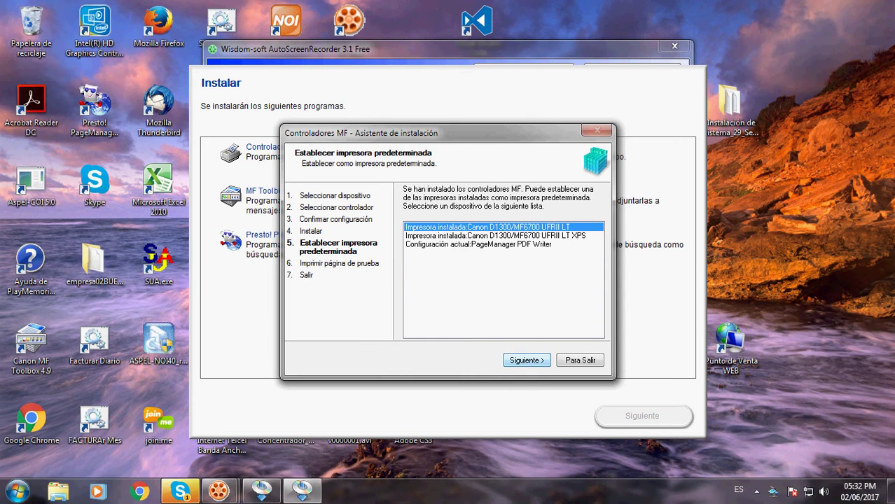
Step: Set Canon D1300/MF6700 UFRII LT as the default printer, print test pages with both printers and exit the drivers wizard
key(Return)
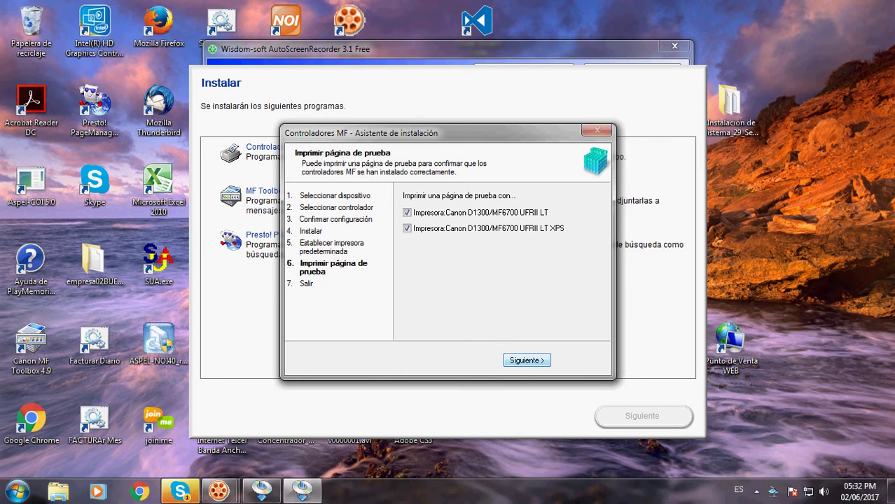
key(Return)
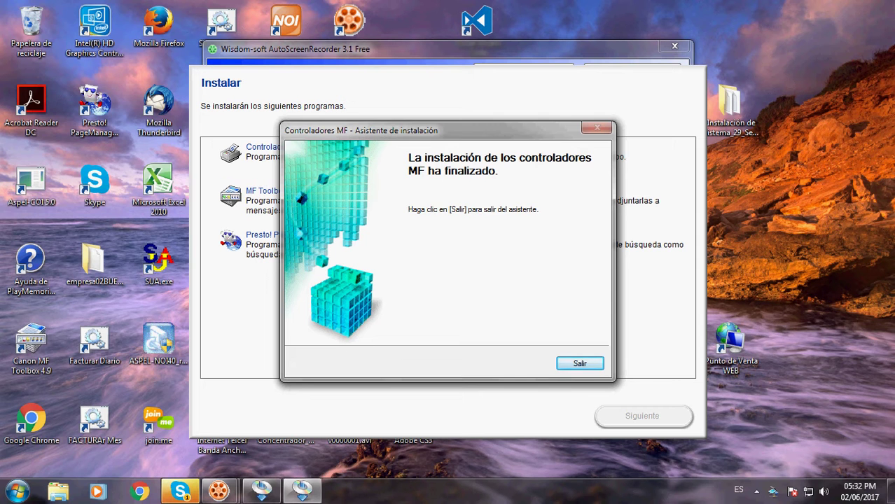
key(Return)
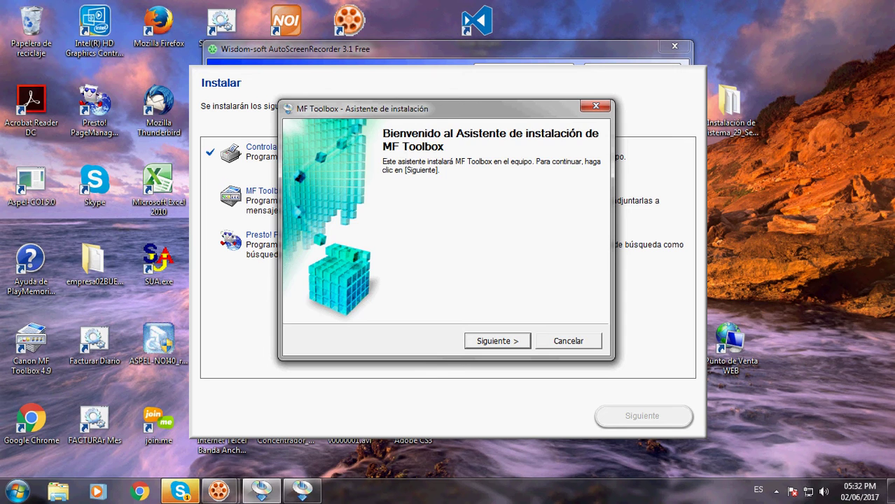
Step: Install MF Toolbox 4.9 in the default destination folder with the program folder Canon\MF Toolbox 4.9
key(Return)
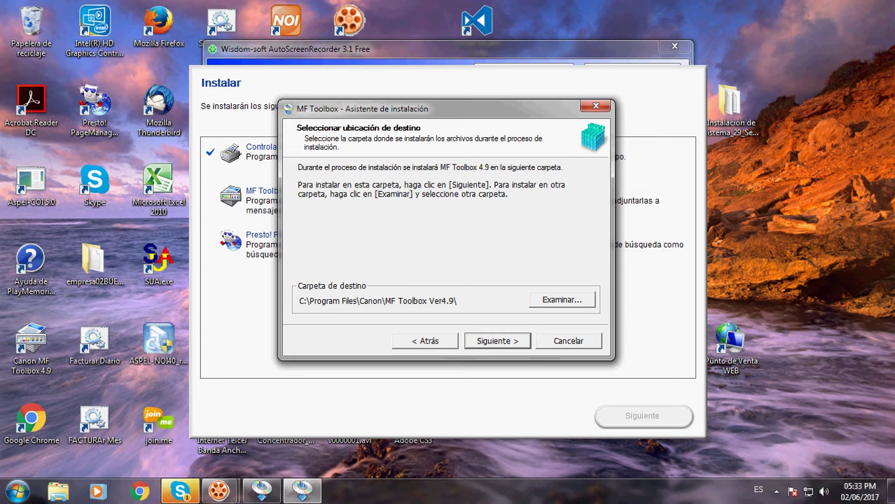
key(Return)
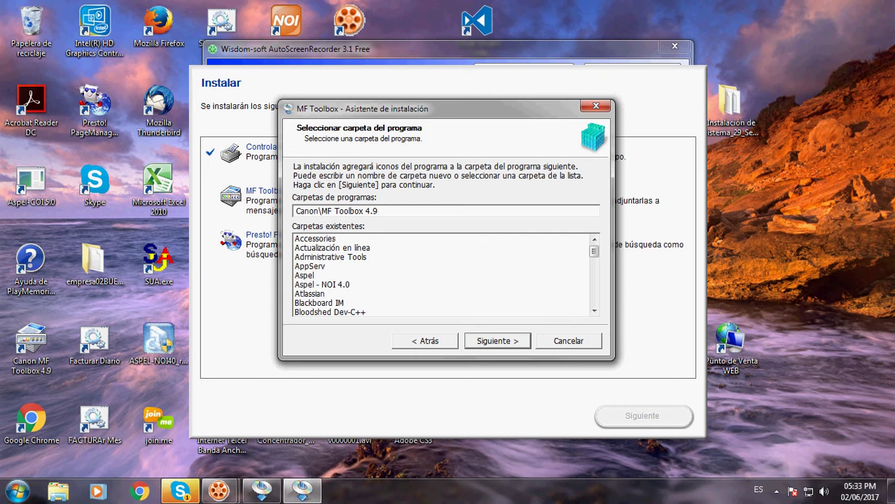
key(Return)
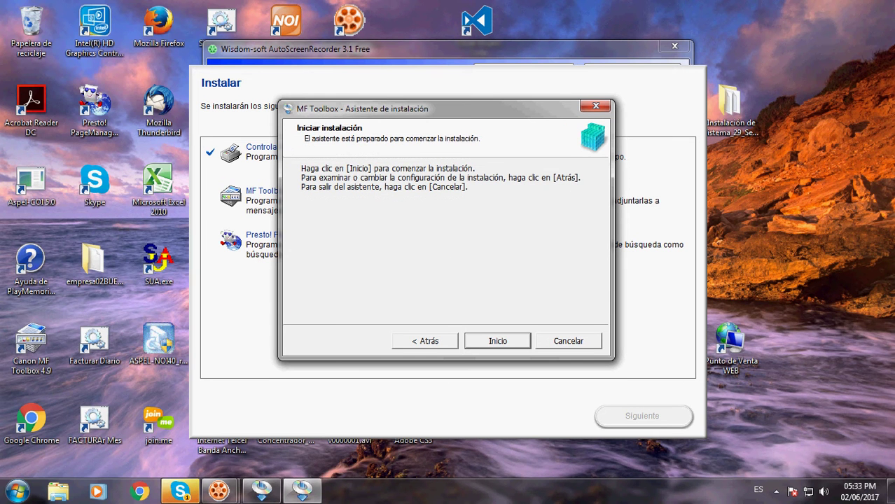
key(Return)
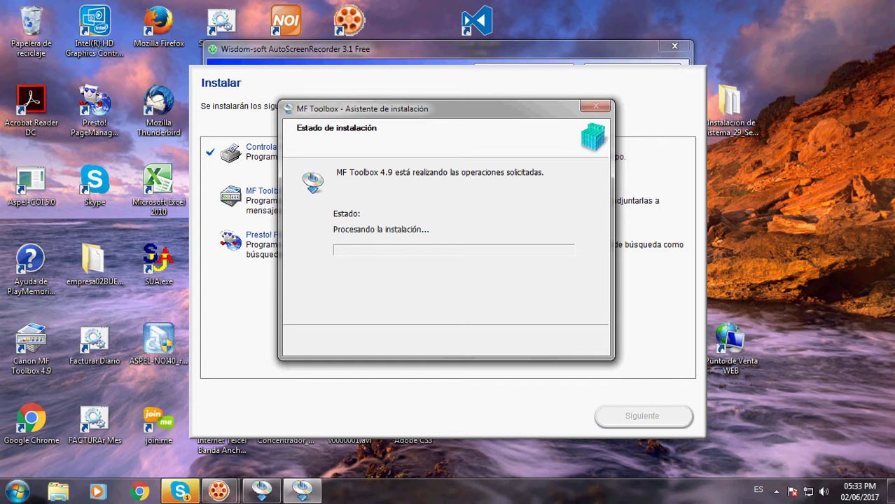
Step: Return to the MF Toolbox wizard and exit it once the installation is complete
click(305, 494)
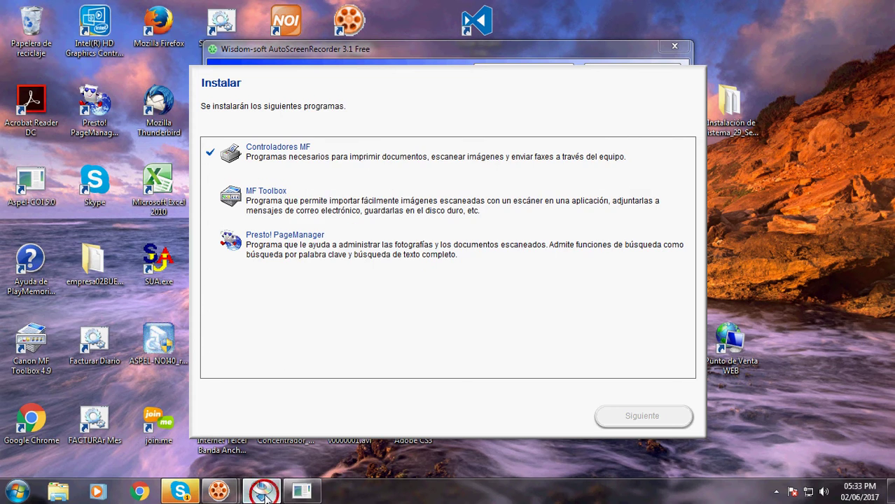
click(310, 494)
click(310, 495)
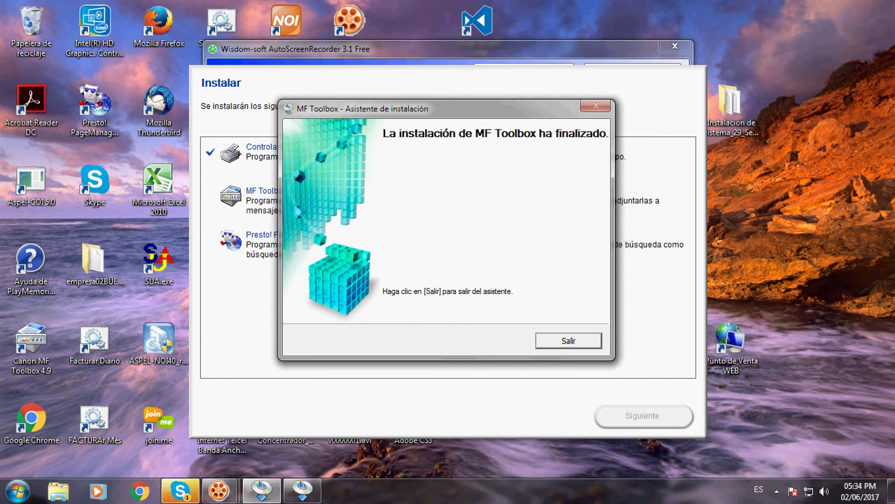
key(Return)
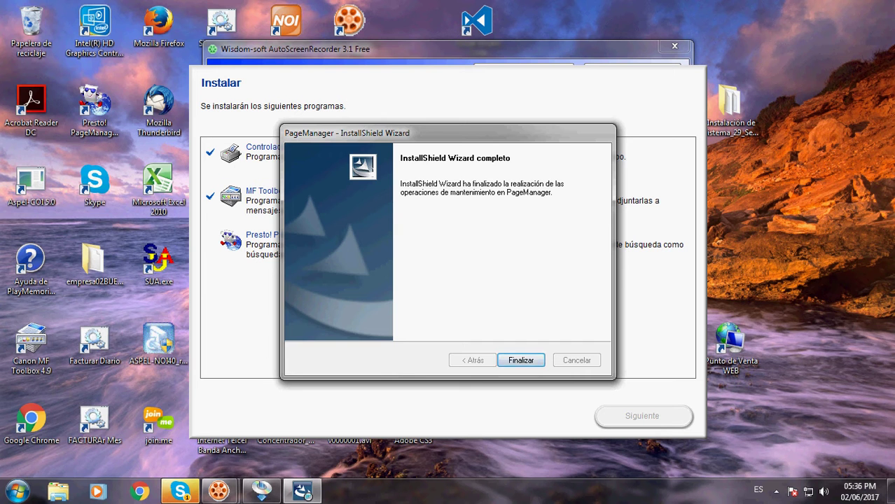
Step: Finish the PageManager wizard and exit the CD-ROM installer without restarting the computer
key(Return)
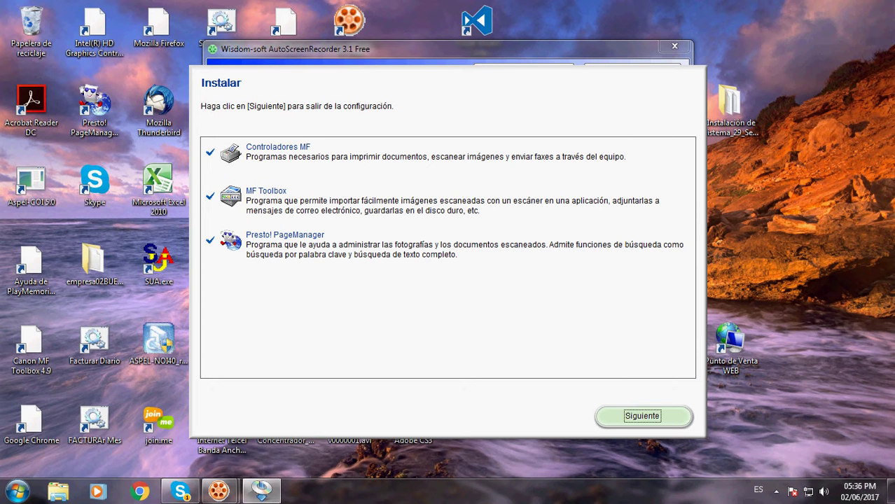
key(Return)
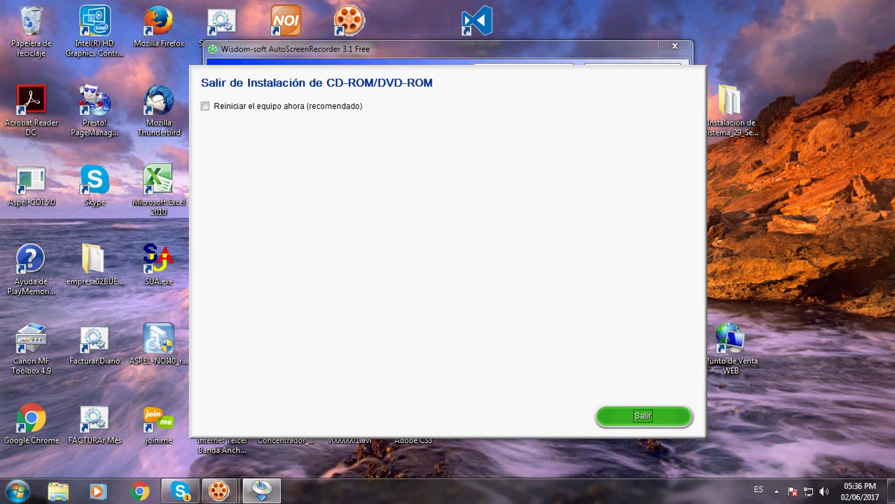
key(Return)
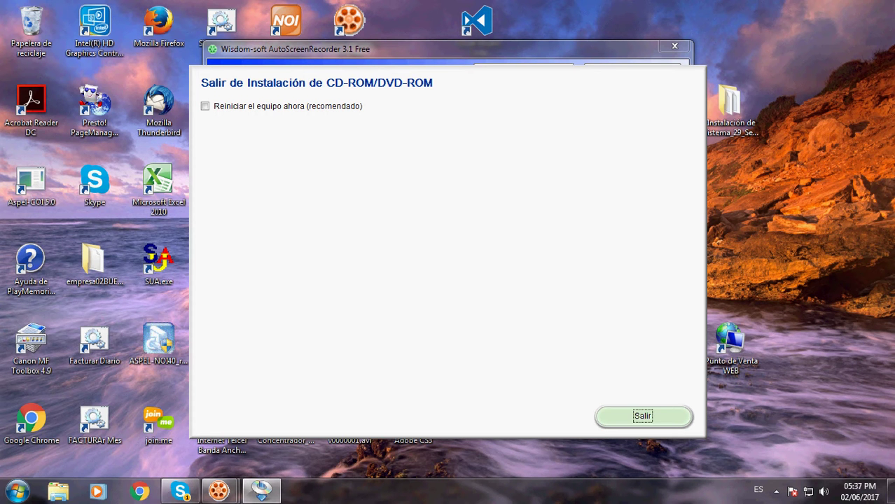
click(650, 422)
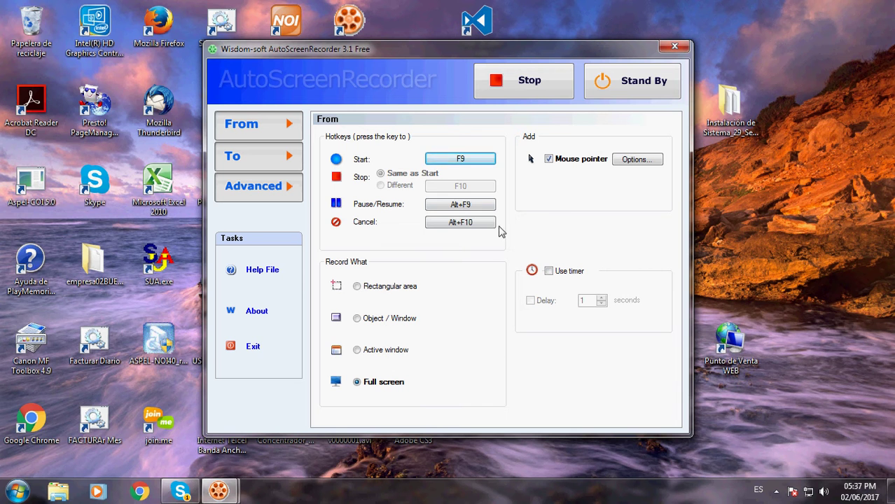
Step: Launch Canon MF Toolbox 4.9 from its desktop shortcut
click(34, 348)
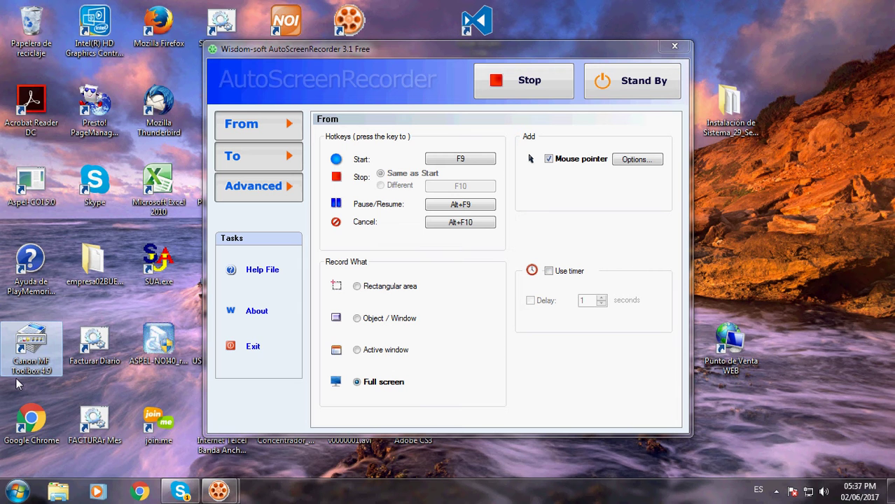
click(221, 494)
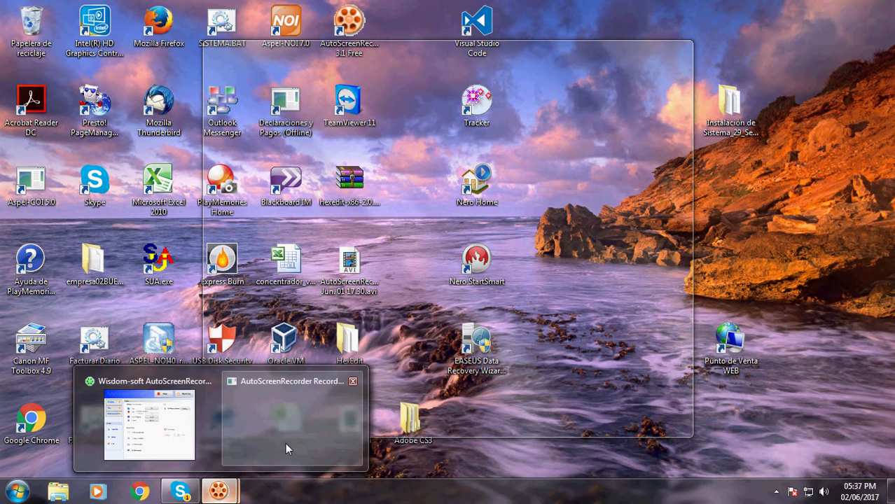
click(285, 443)
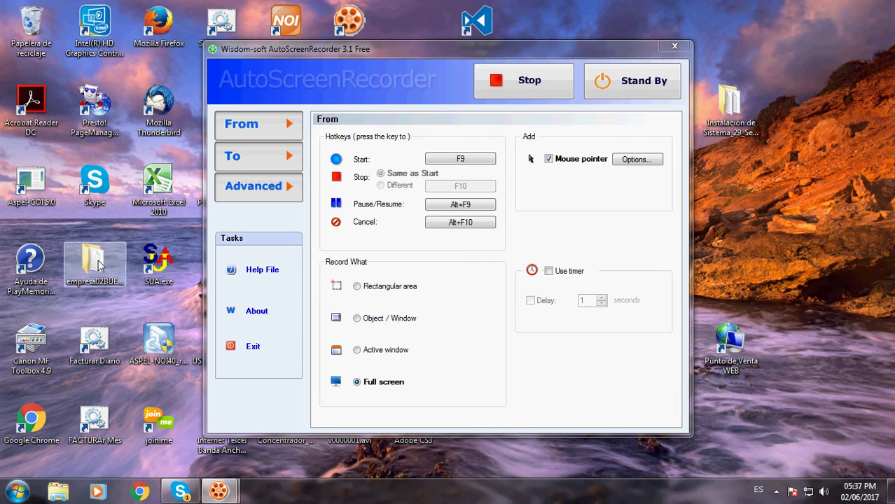
double_click(34, 350)
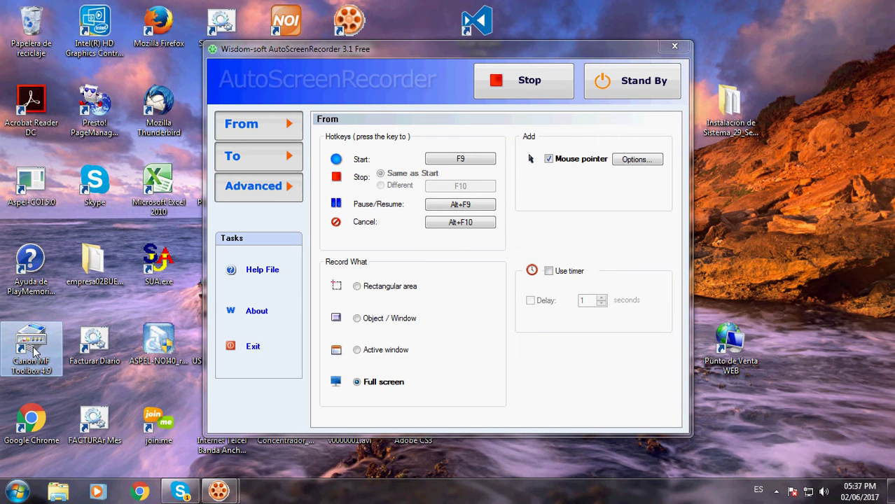
Step: Open Toolbox 4.9, agree to change the scanner in use and confirm the Canon D1300/MF6700 scanner configuration
double_click(34, 351)
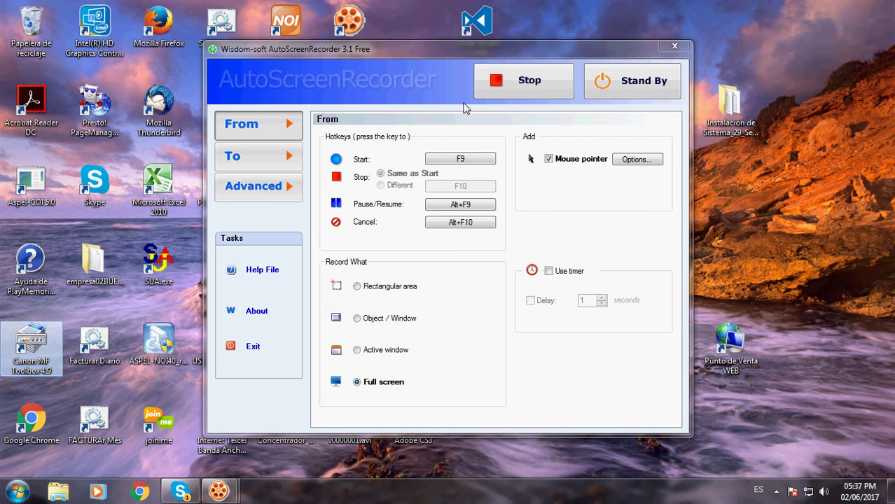
click(16, 495)
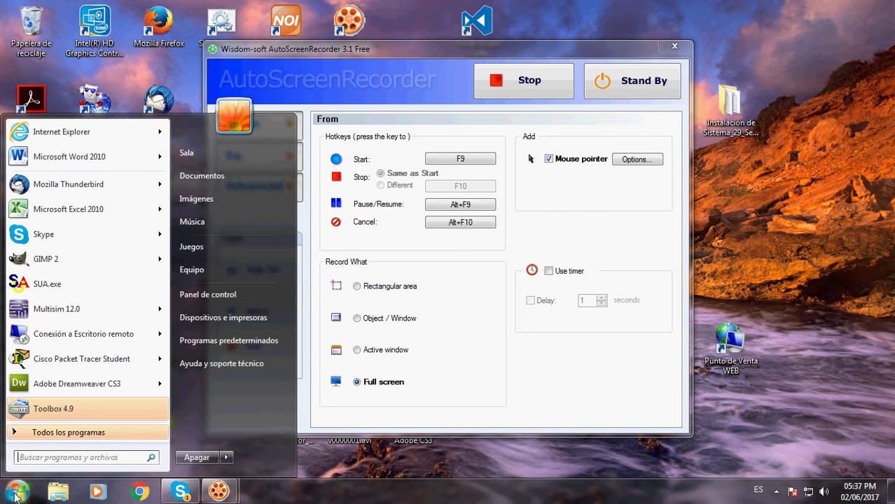
click(58, 416)
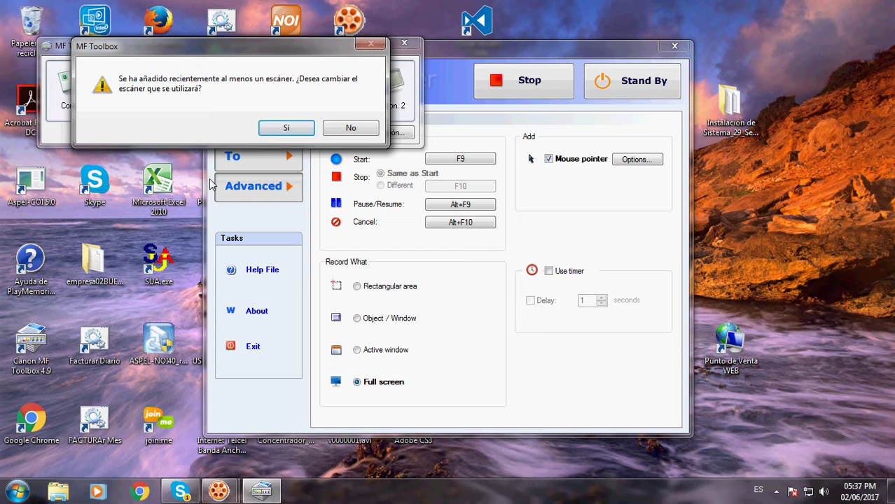
click(287, 131)
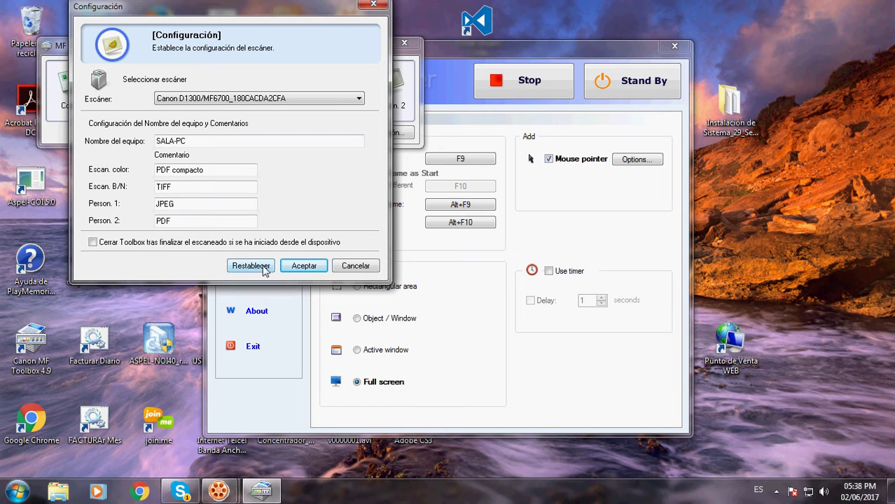
click(303, 266)
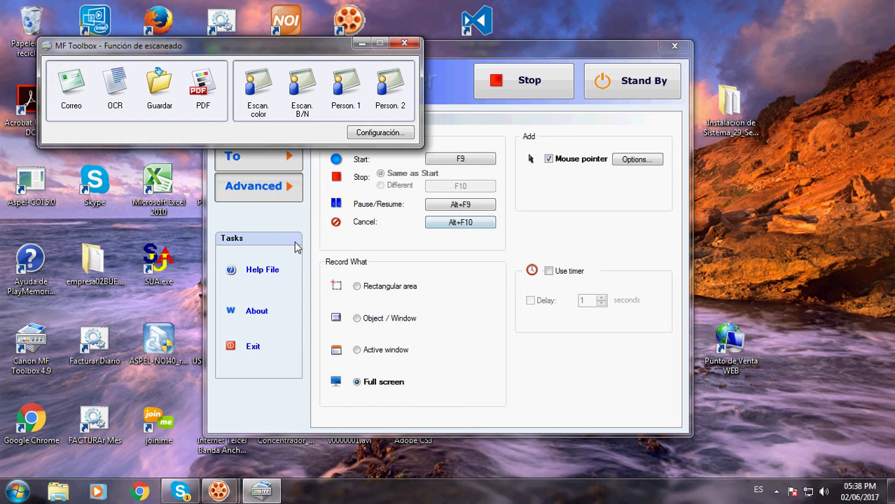
Step: Open the PDF scan function's settings and set the paper size to Carta
click(201, 91)
click(203, 87)
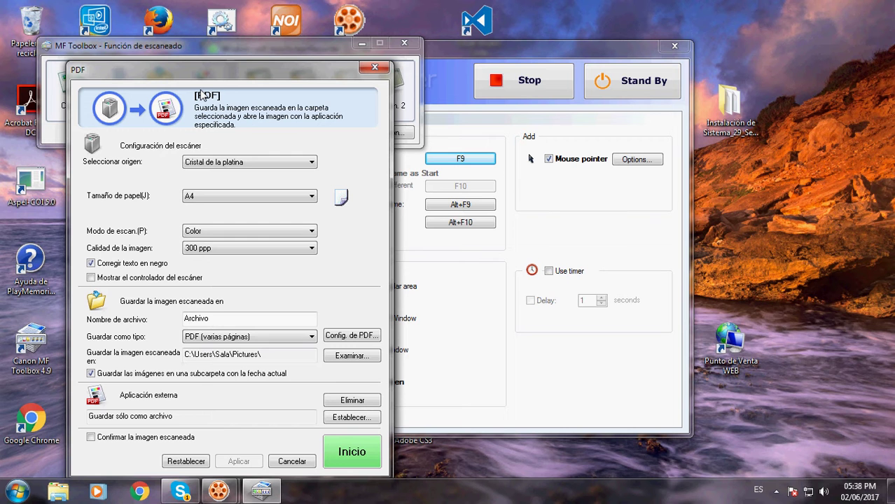
click(312, 199)
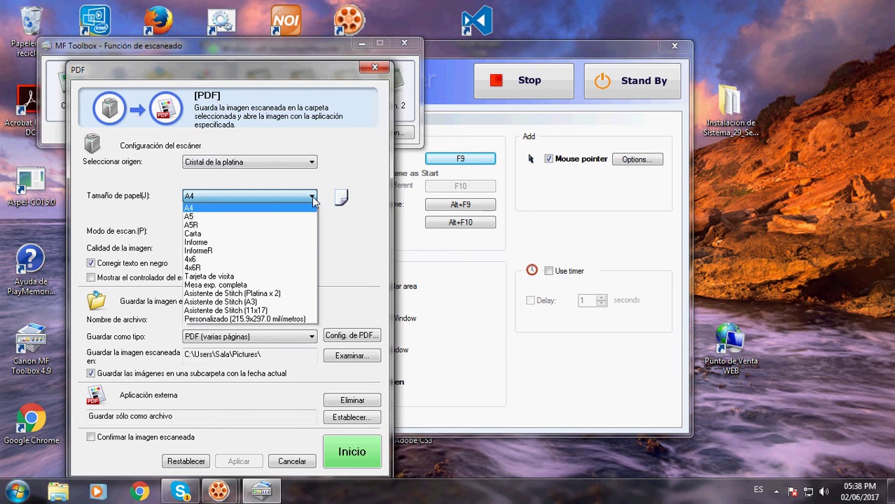
click(203, 234)
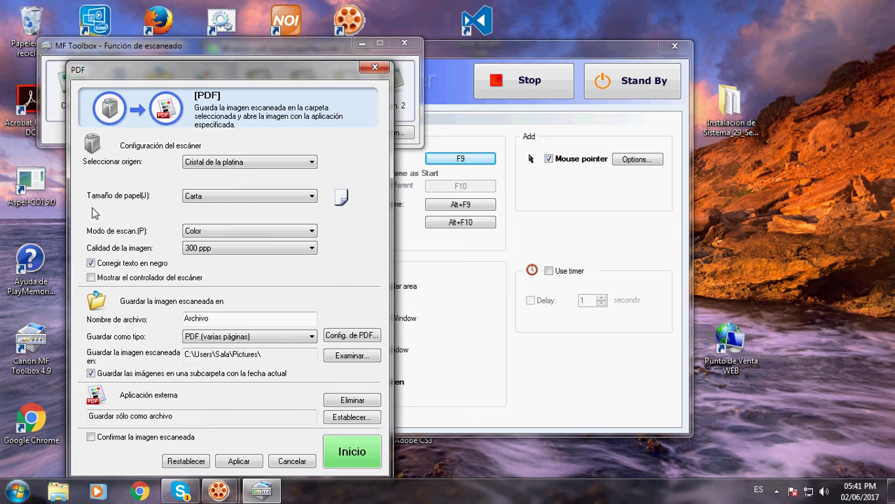
Step: Try to scan the platen document to PDF, dismiss the error messages and start the scan again
click(343, 449)
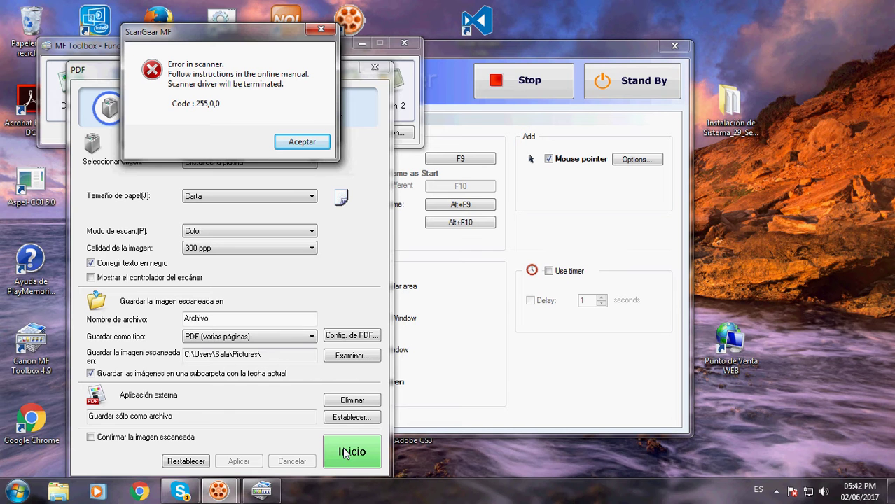
click(310, 143)
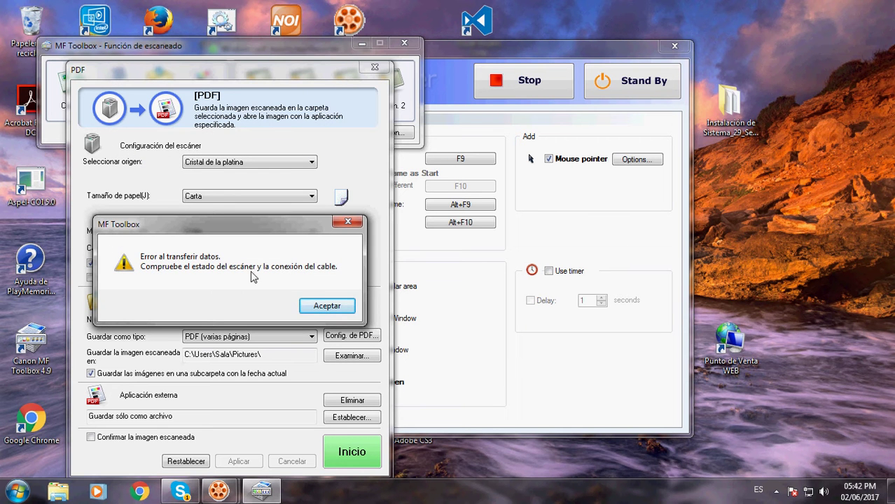
click(323, 309)
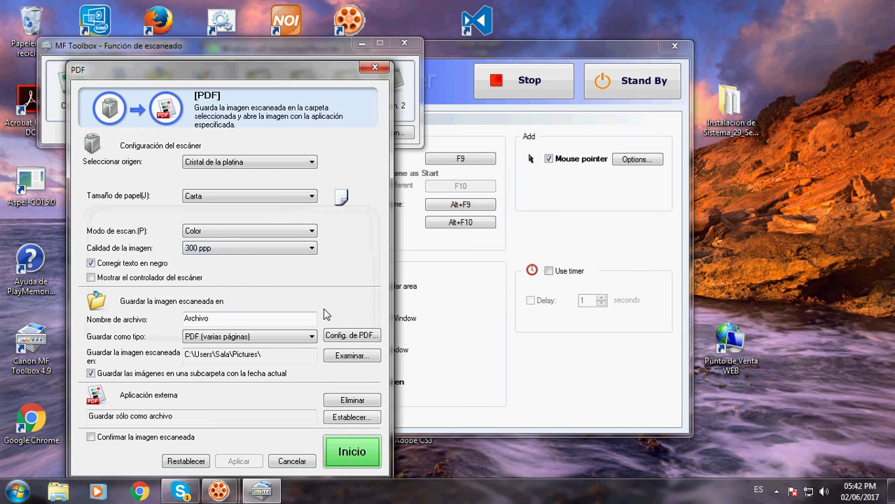
click(357, 456)
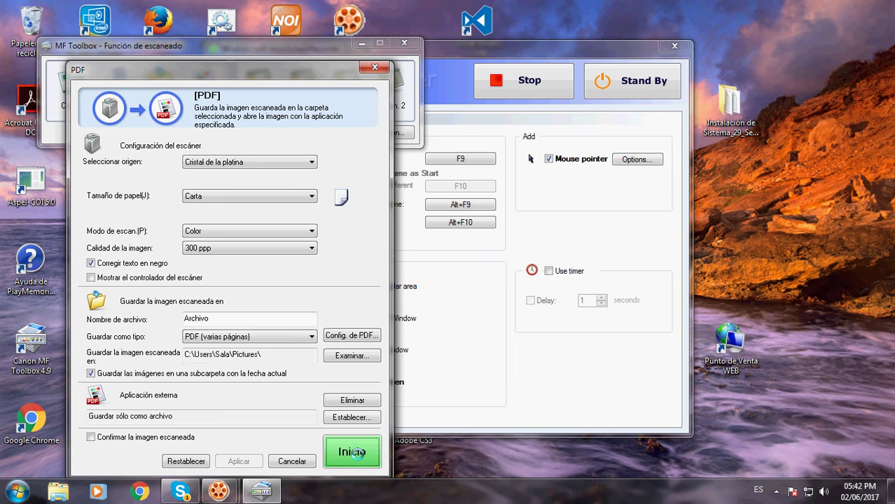